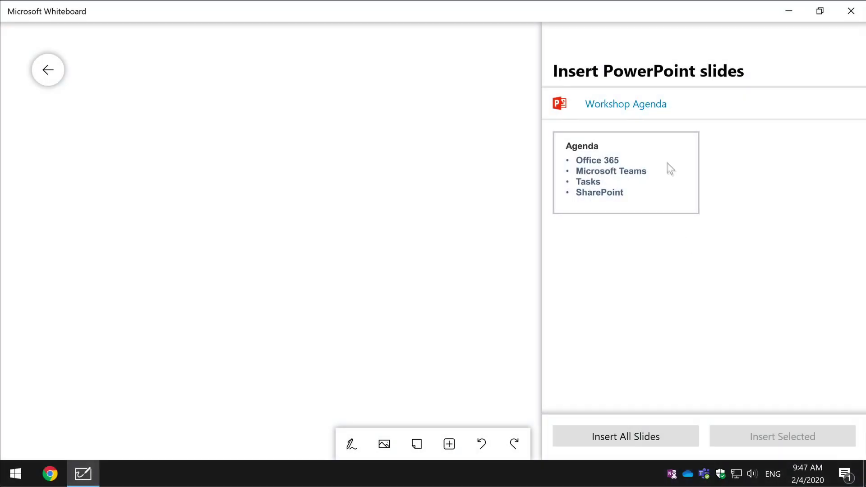
Tick the Agenda slide thumbnail and insert only that slide onto the board.
click(665, 162)
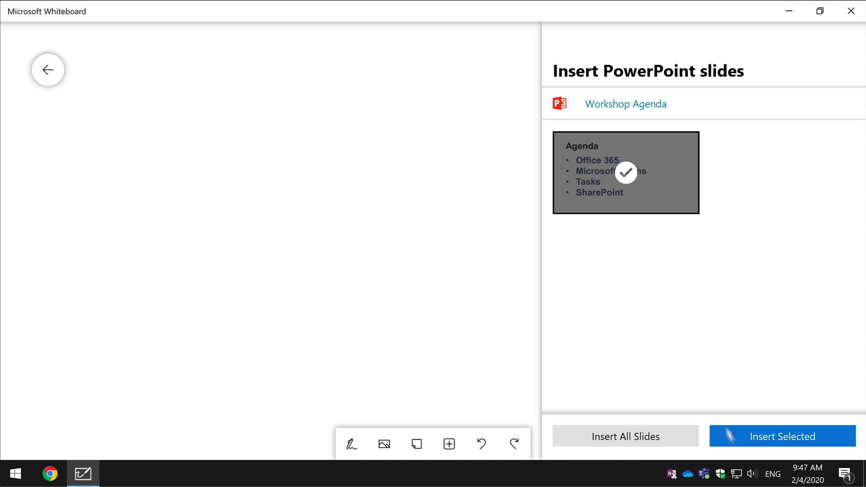
click(775, 431)
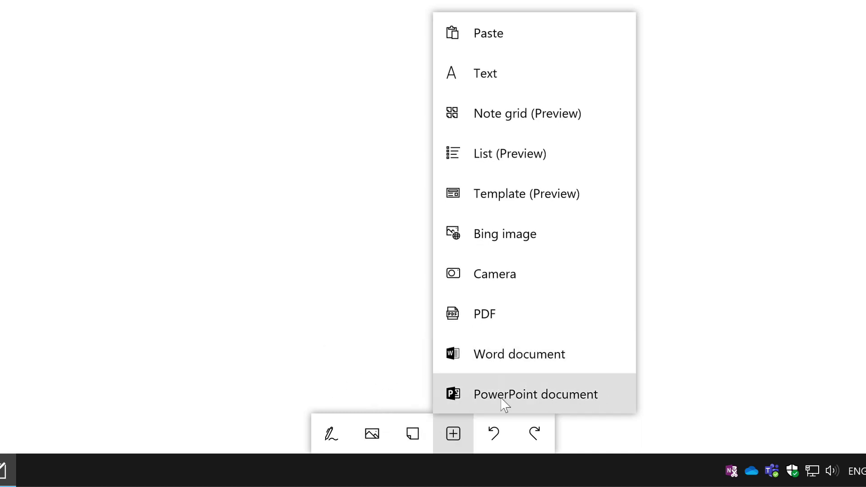
Start a PowerPoint document insert and pick Workshop Agenda from the OneDrive Whiteboard folder.
click(522, 401)
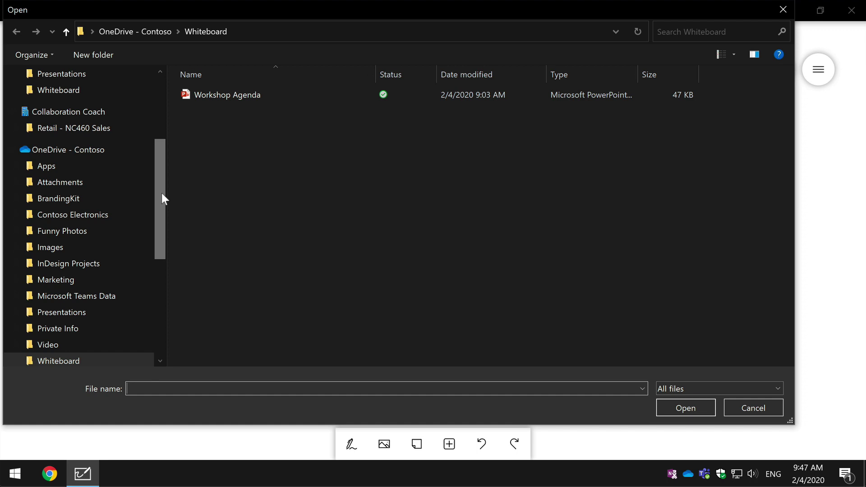
scroll(162, 193, down, 1)
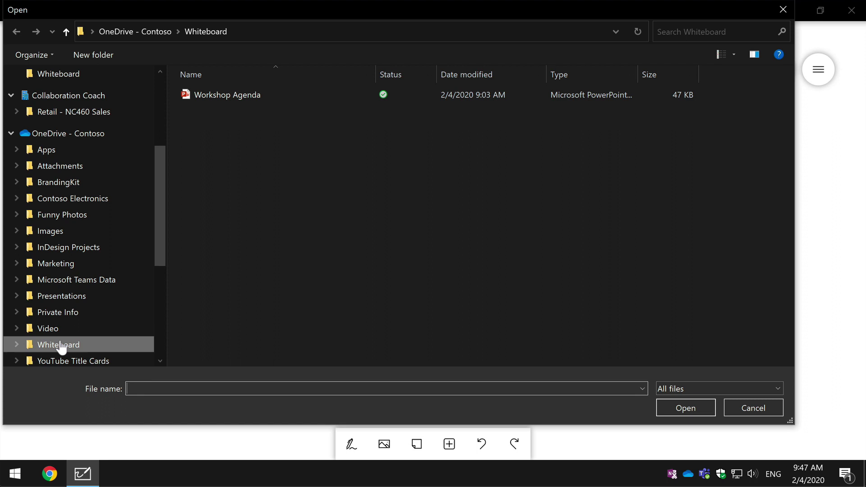
click(291, 96)
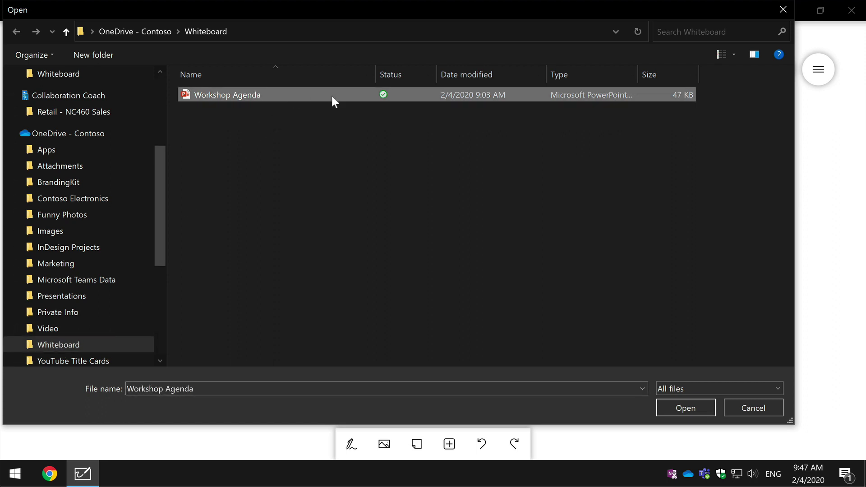
Open Workshop Agenda and insert its Agenda slide onto the canvas.
click(693, 409)
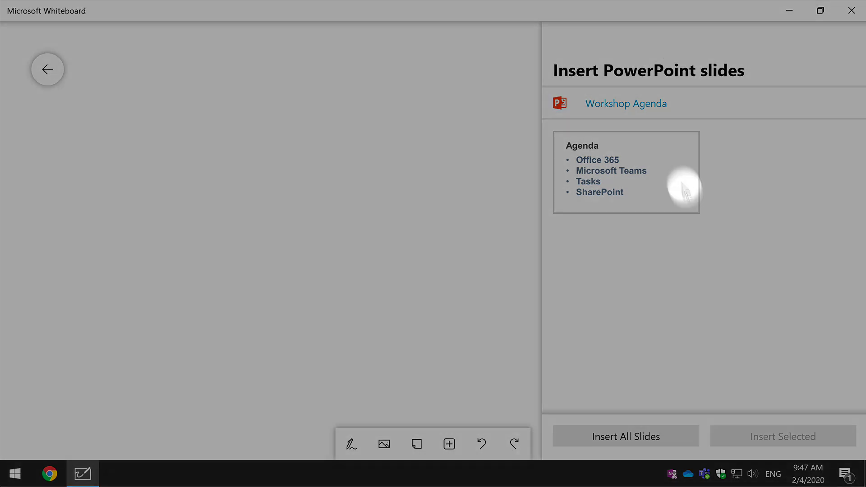
click(662, 156)
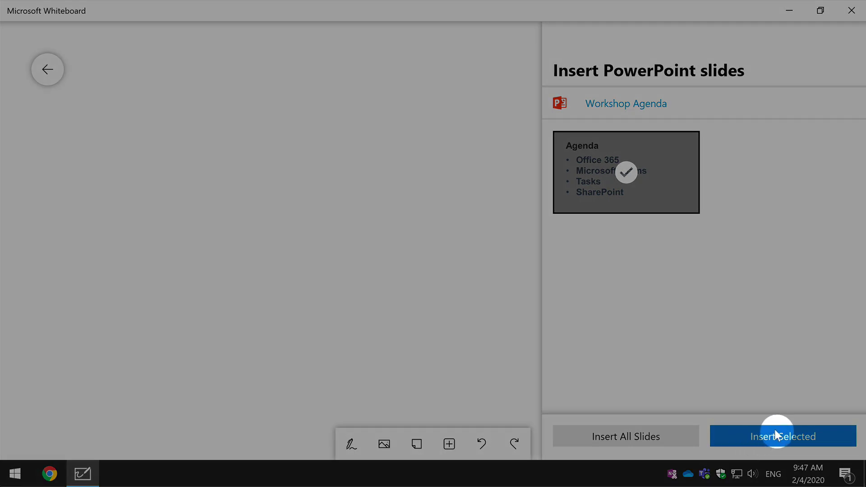
click(778, 435)
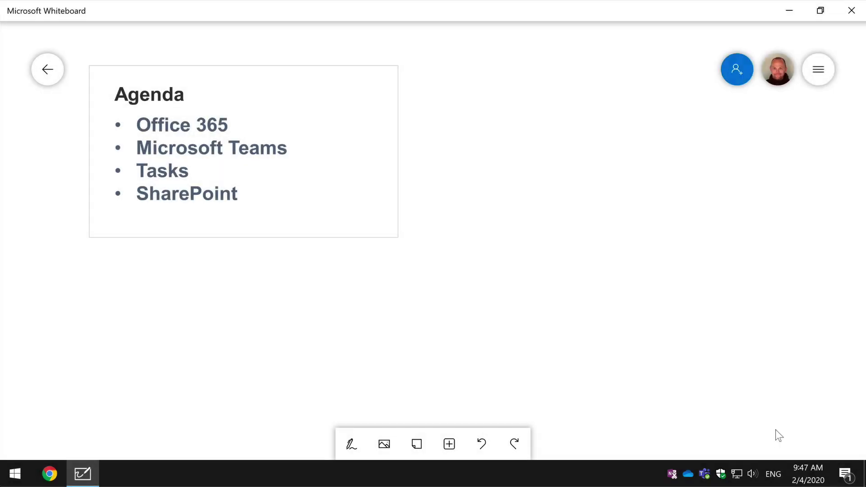
Move the Agenda slide near the board centre and enlarge it slightly.
drag(305, 193, 478, 234)
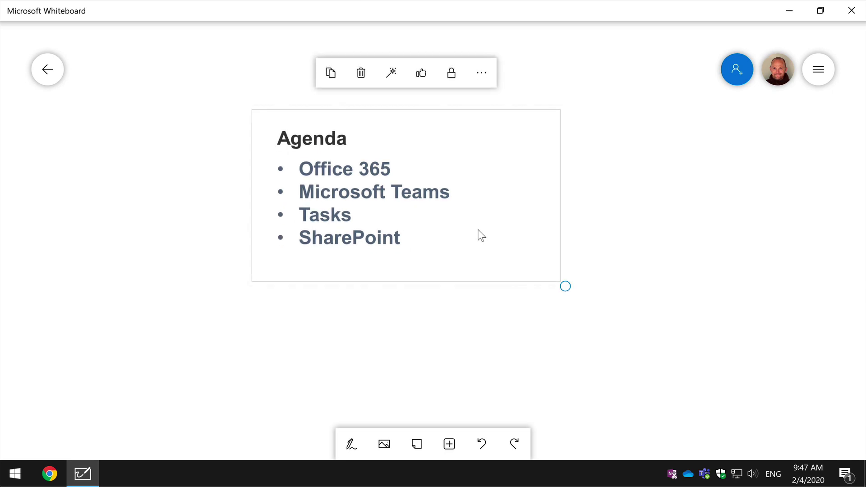
drag(565, 285, 572, 306)
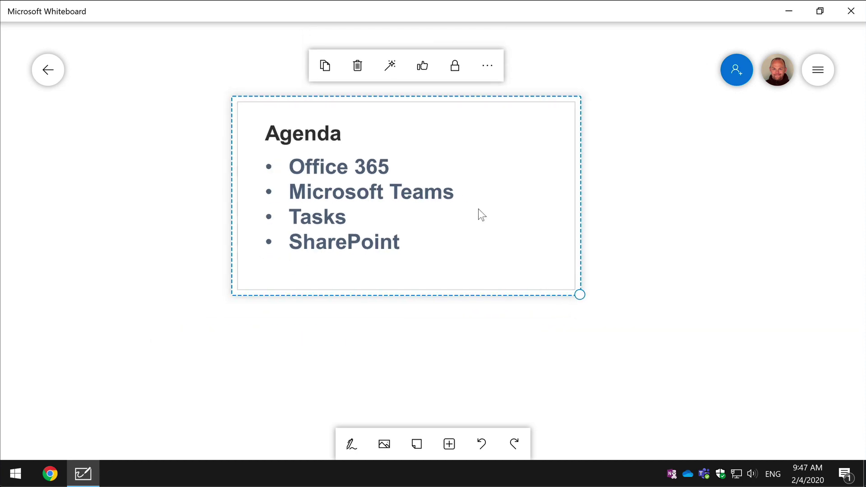
drag(437, 182, 434, 223)
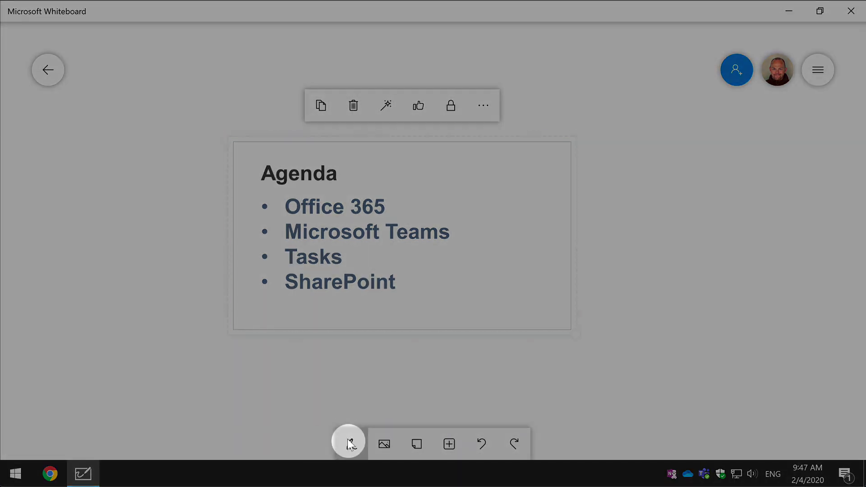
With the red pen, underline the Agenda heading and strike through SharePoint, then select the slide.
click(349, 444)
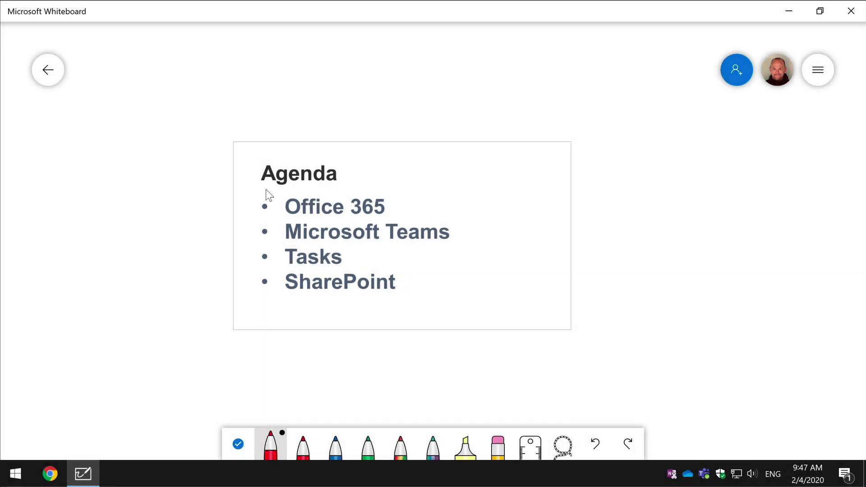
drag(259, 188, 352, 187)
drag(399, 285, 263, 282)
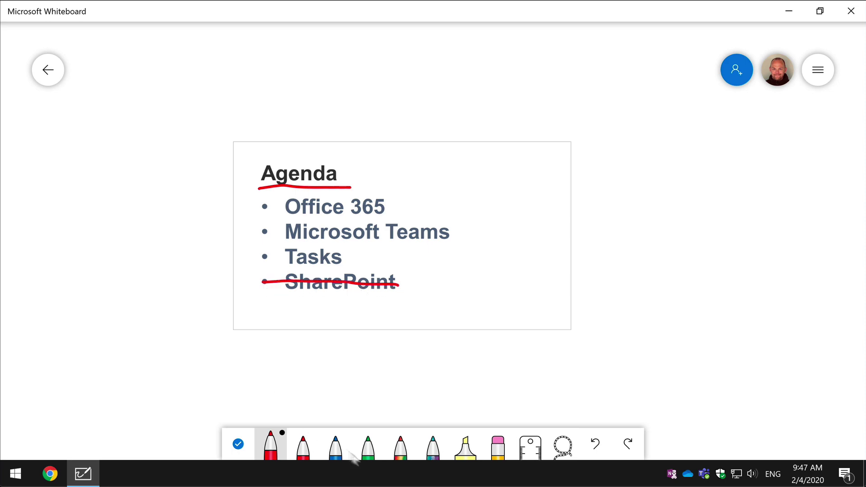
click(238, 444)
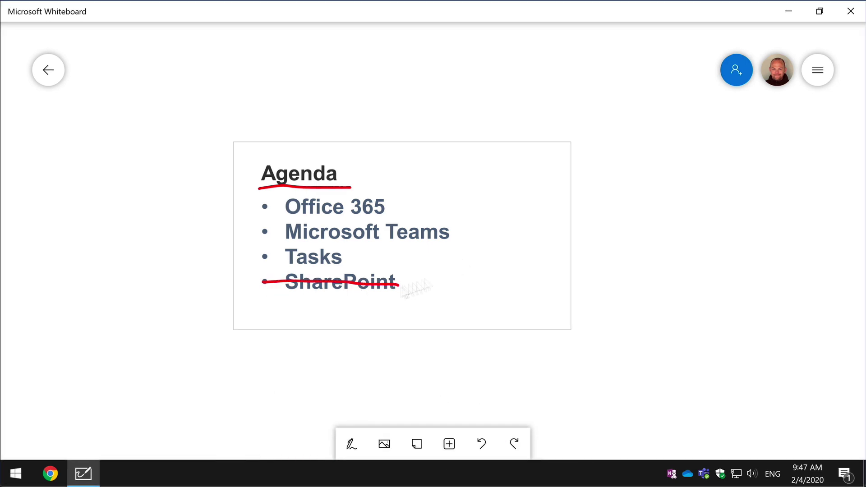
click(500, 228)
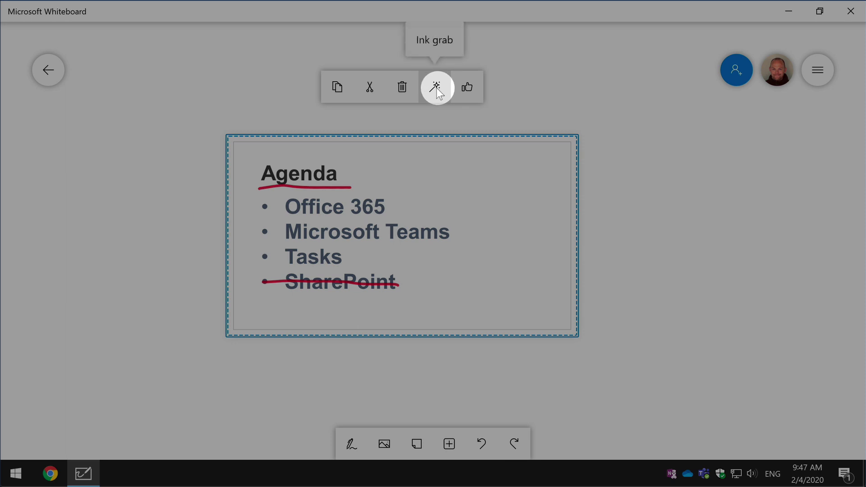
Convert the slide into editable ink and erase the struck-out SharePoint line.
click(437, 88)
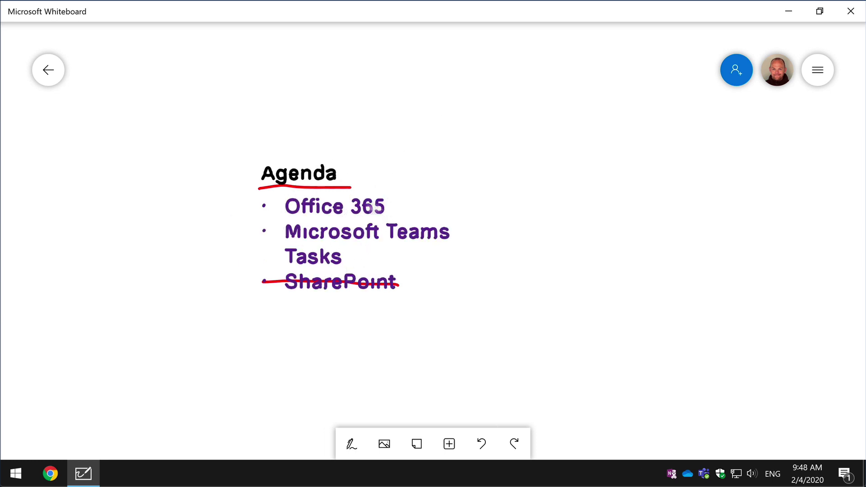
click(347, 446)
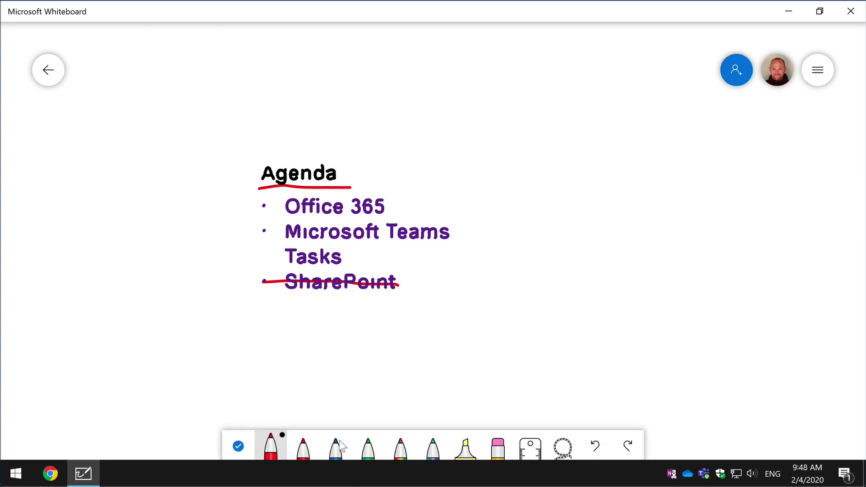
click(496, 450)
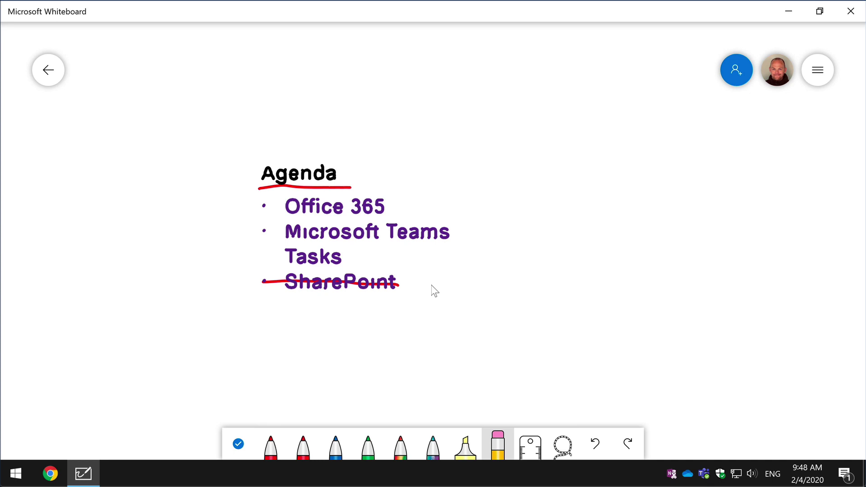
drag(428, 286, 242, 284)
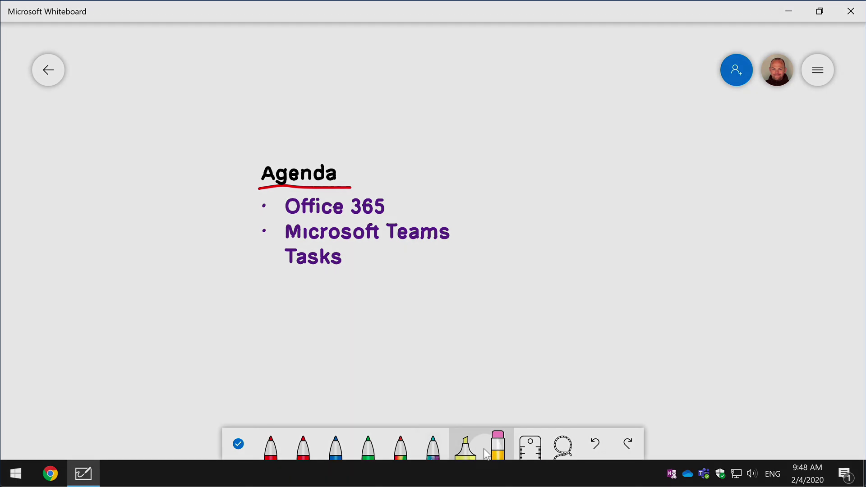
Lasso the handwritten word Tasks and move it to the upper right of the board.
click(561, 445)
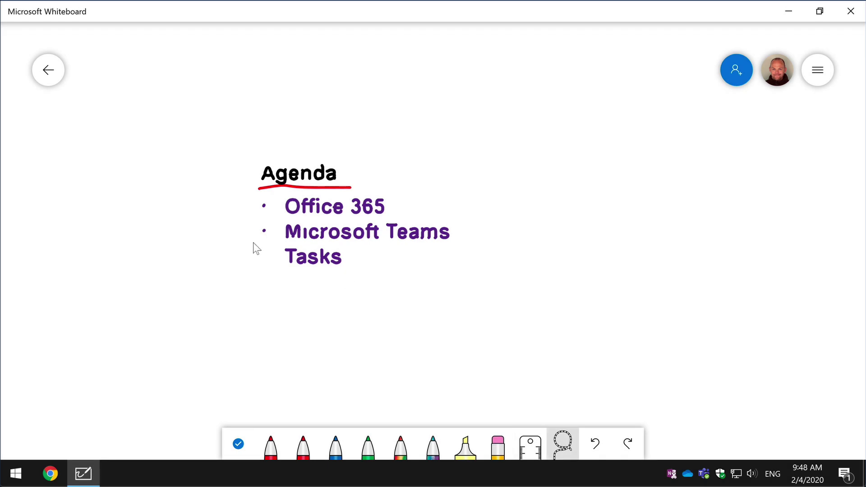
mouse_move(252, 242)
mouse_down()
mouse_move(304, 249)
mouse_move(396, 286)
mouse_move(391, 293)
mouse_up()
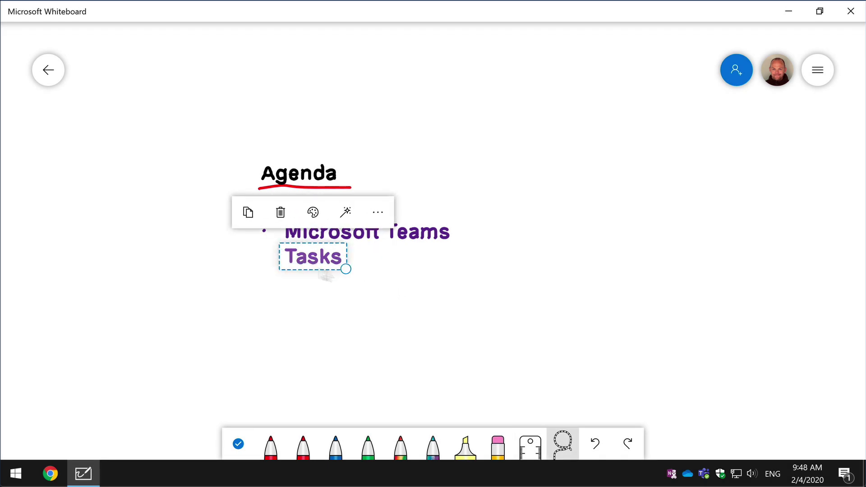
mouse_move(343, 267)
mouse_down()
mouse_move(366, 280)
mouse_move(749, 221)
mouse_move(794, 135)
mouse_up()
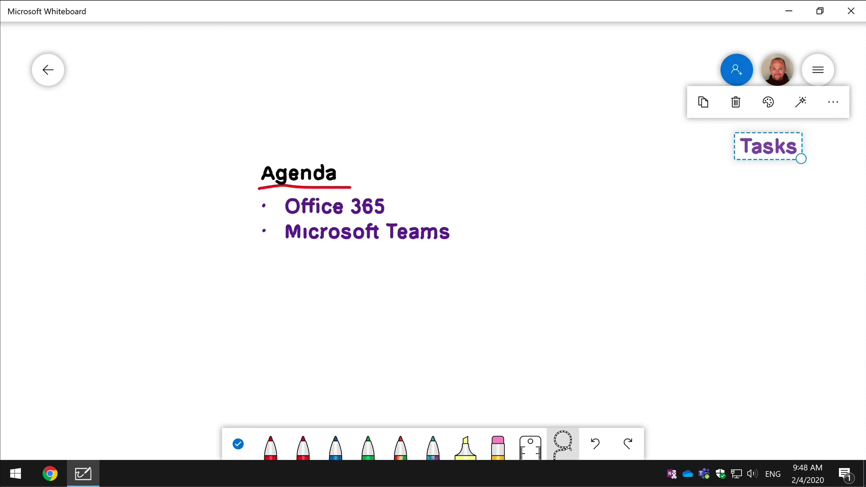
click(239, 443)
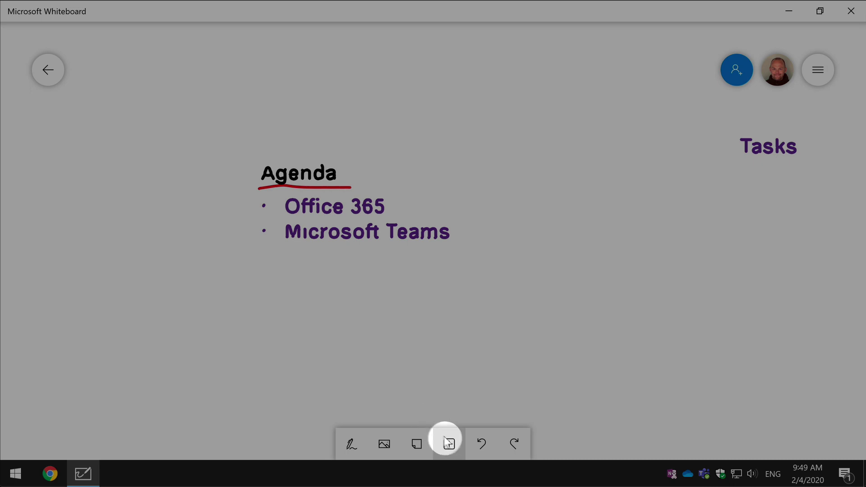
Insert only the first page of the Annual Report Word document onto the canvas.
click(446, 443)
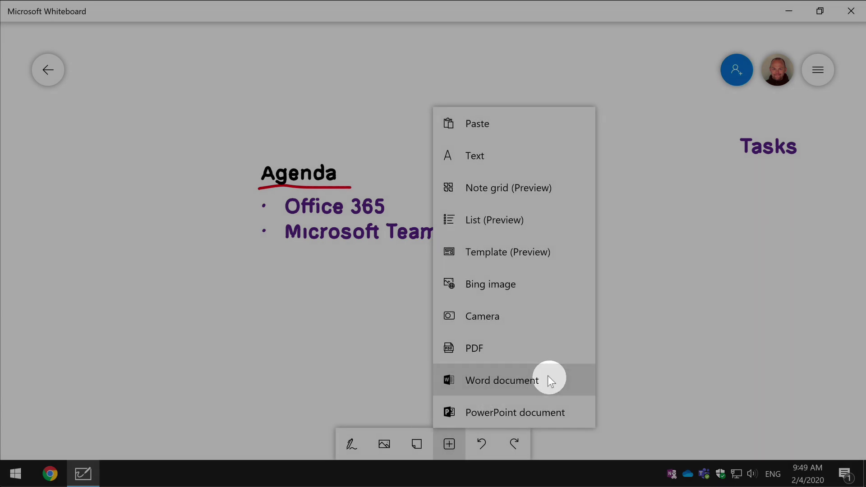
click(548, 377)
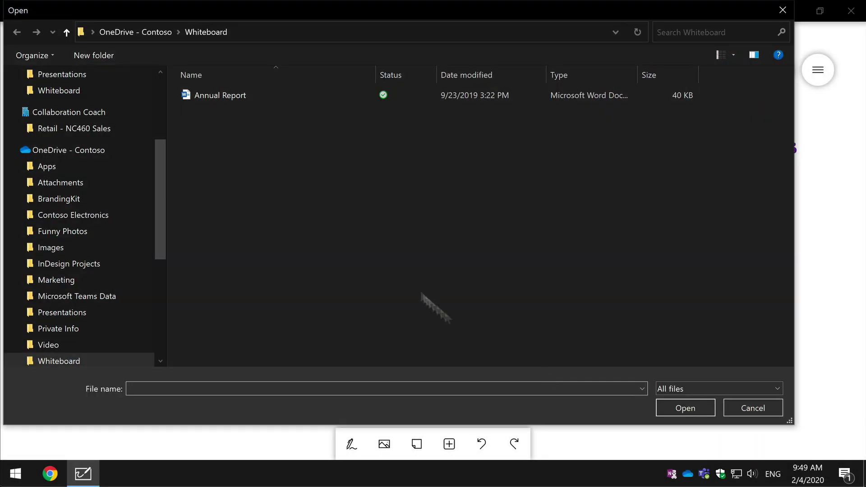
click(254, 94)
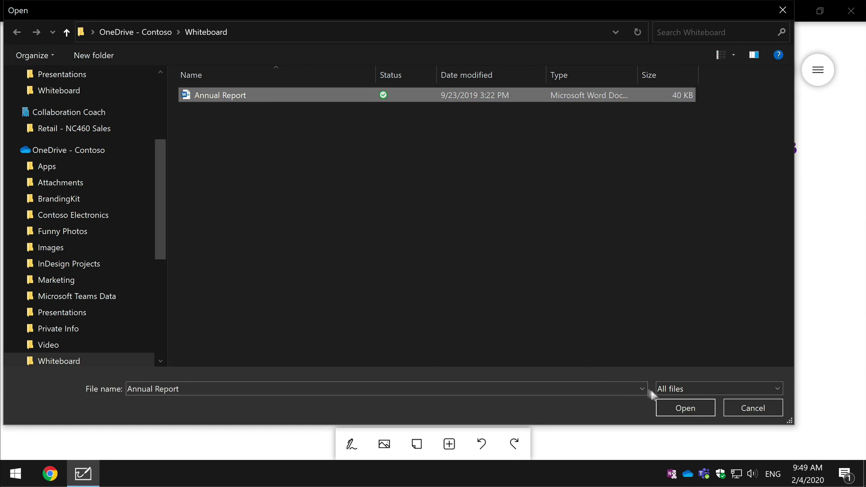
click(685, 404)
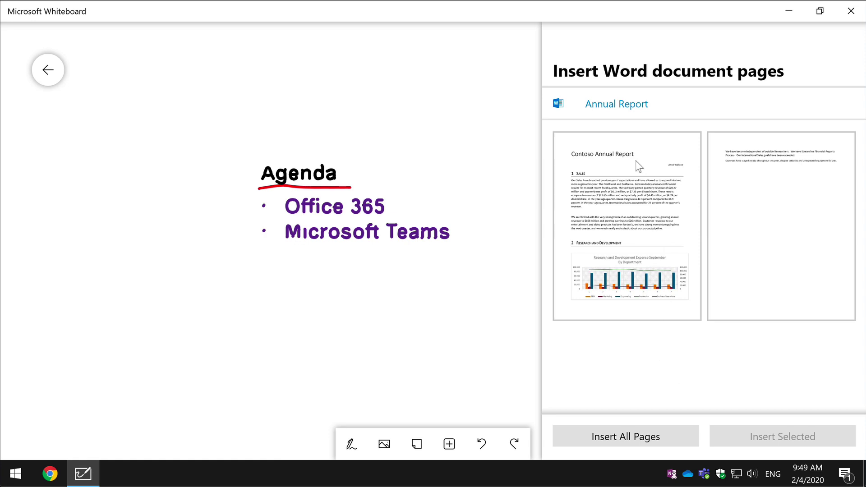
click(672, 148)
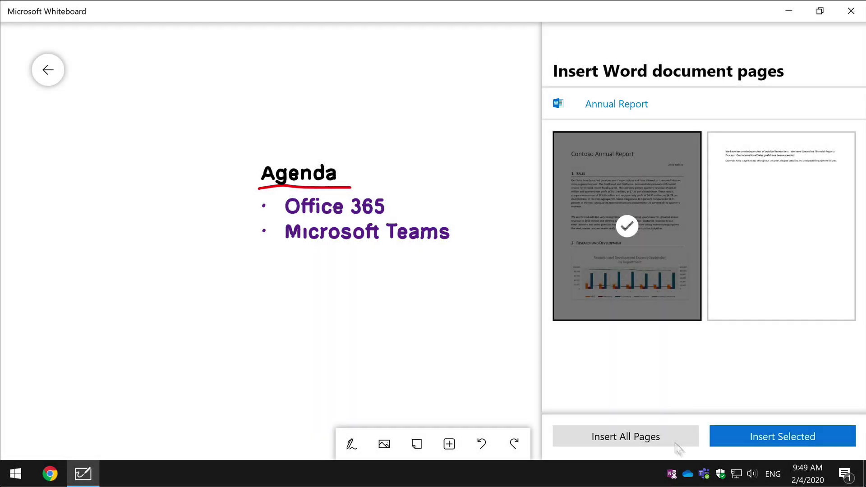
click(773, 447)
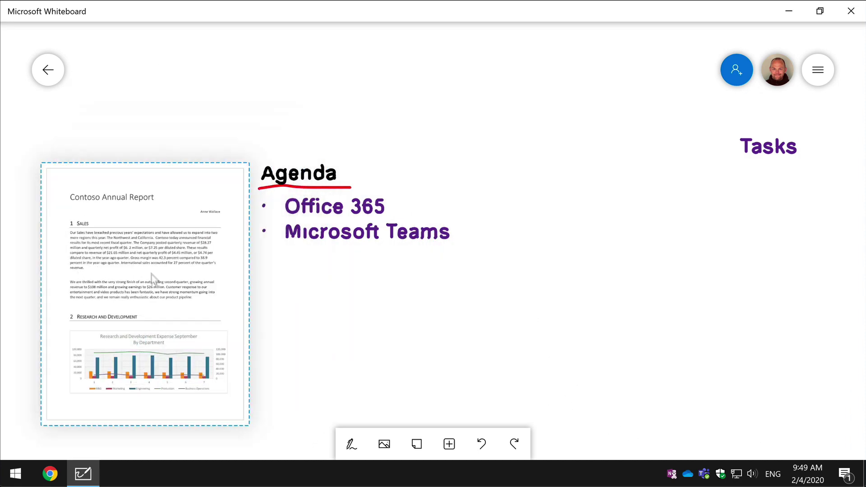
Move the report page between Agenda and Tasks and make it slightly smaller.
drag(152, 276, 600, 221)
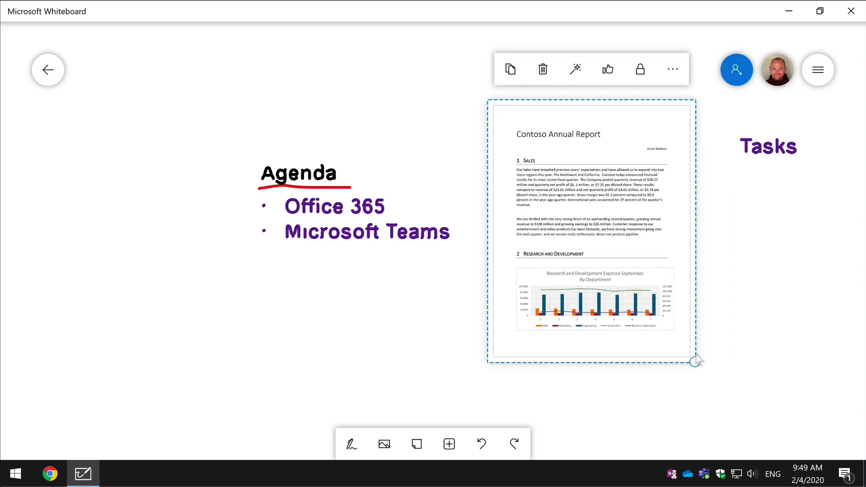
drag(695, 362, 715, 371)
scroll(716, 370, down, 1)
scroll(715, 370, down, 2)
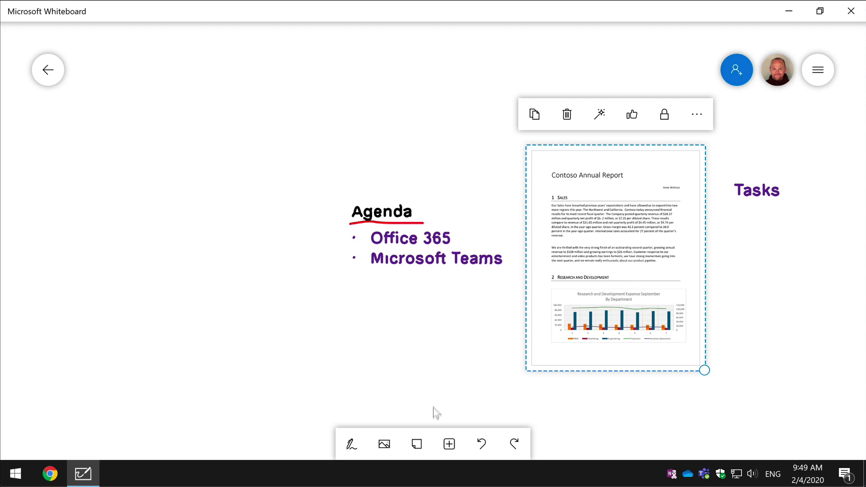
Underline the Sales section end and the Contoso Annual Report title in blue, then select the page.
click(353, 444)
click(337, 447)
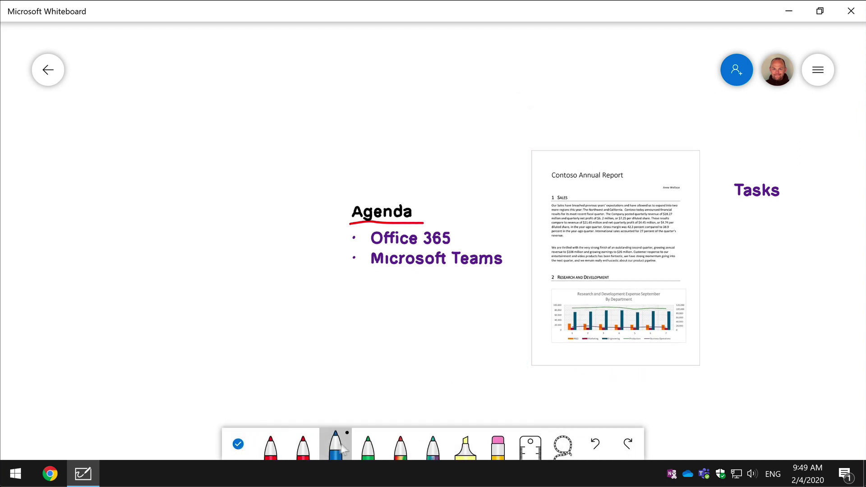
drag(541, 272, 631, 269)
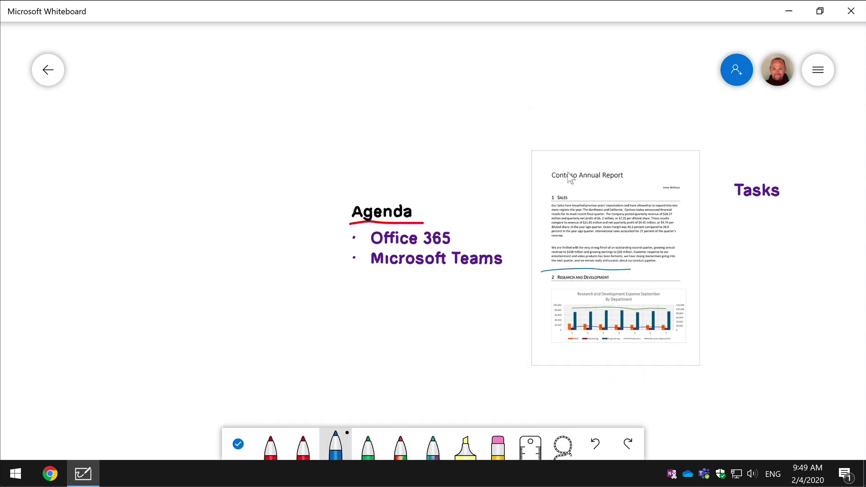
drag(546, 179, 637, 184)
click(239, 445)
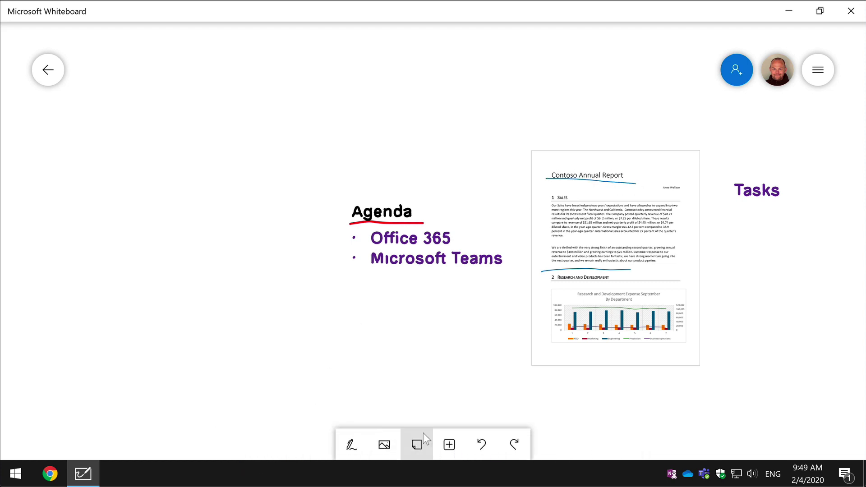
click(644, 230)
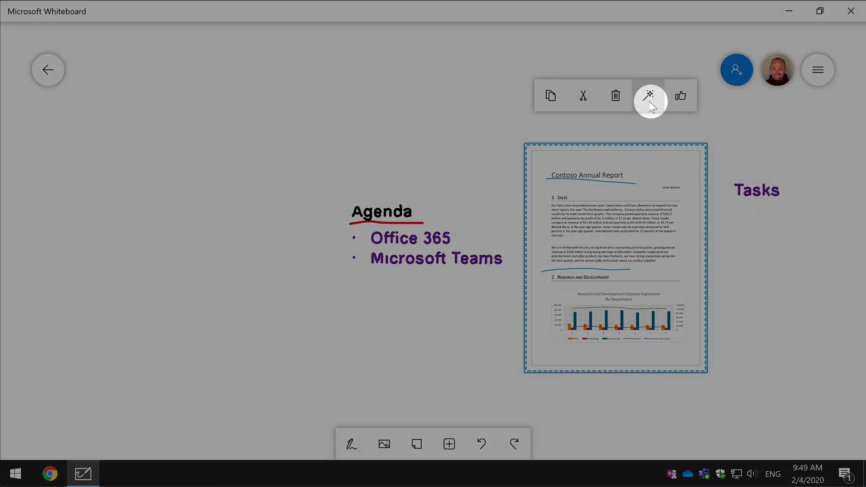
Convert the report page to ink, erase the Research and Development heading, and lasso its chart.
click(650, 106)
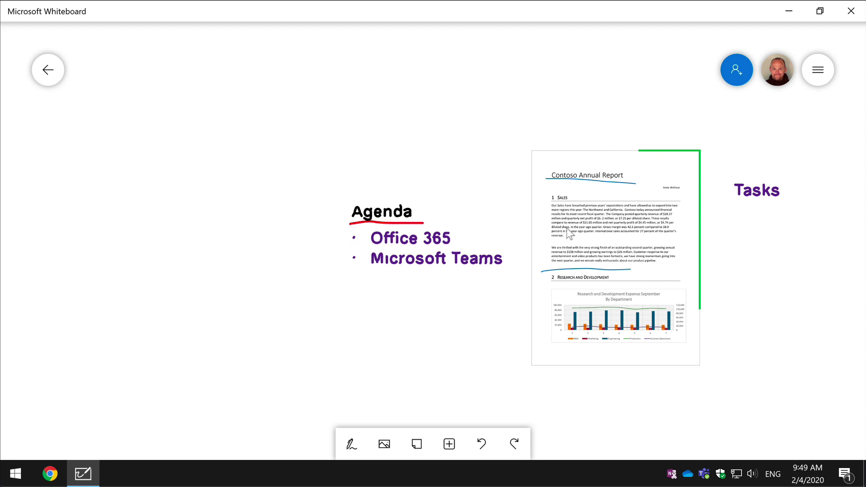
click(354, 446)
click(497, 445)
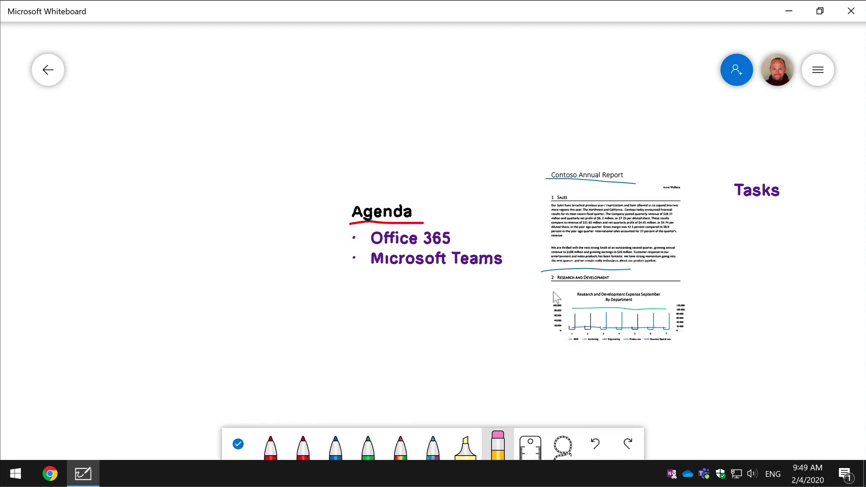
drag(543, 279, 695, 281)
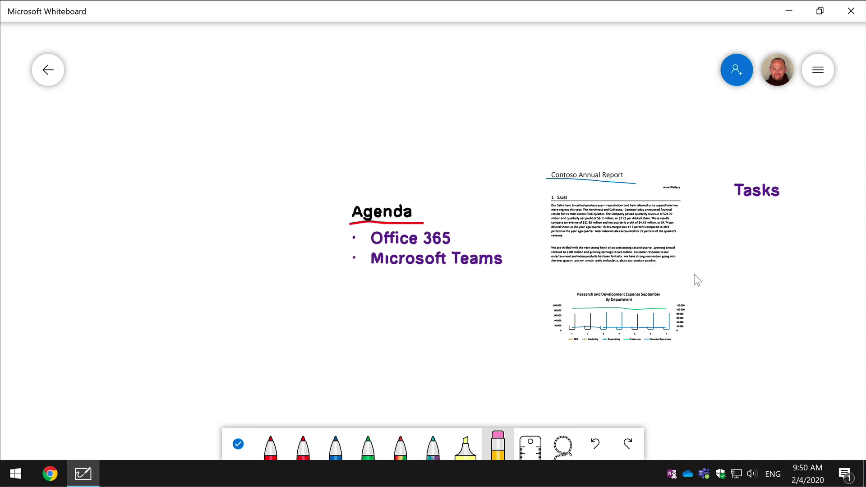
click(563, 445)
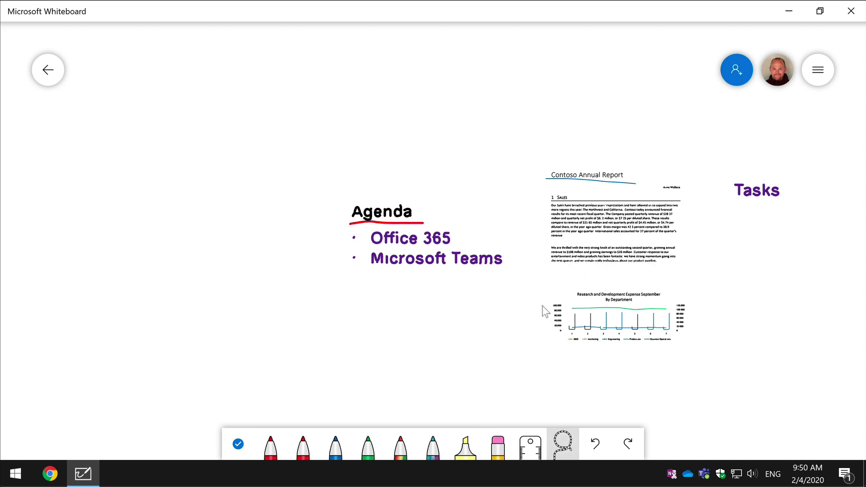
mouse_move(547, 309)
mouse_down()
mouse_move(600, 345)
mouse_move(737, 350)
mouse_move(667, 344)
mouse_move(660, 321)
mouse_move(260, 275)
mouse_move(163, 188)
mouse_up()
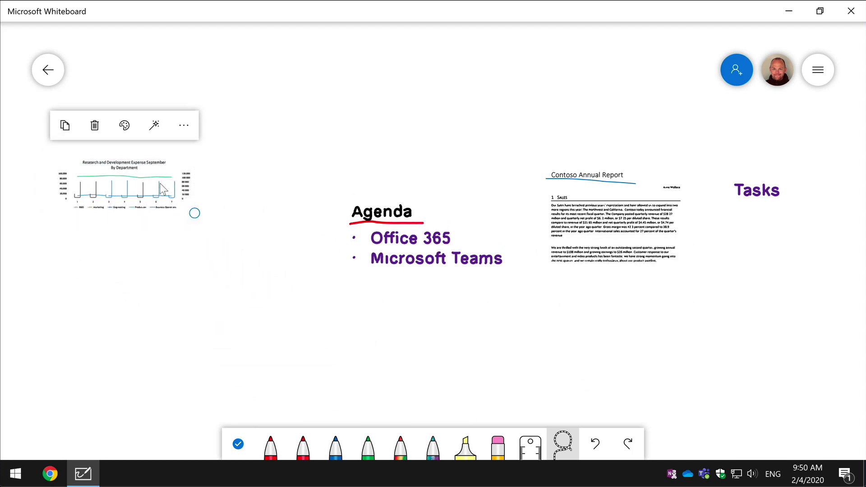